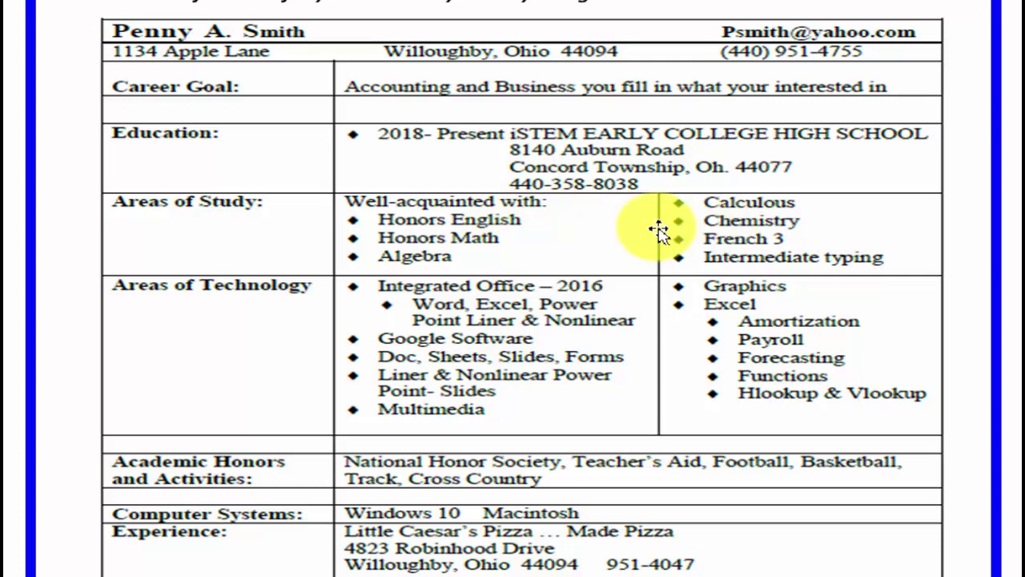
Insert a table of 3 columns by 6 rows into the blank document.
scroll(572, 350, down, 1)
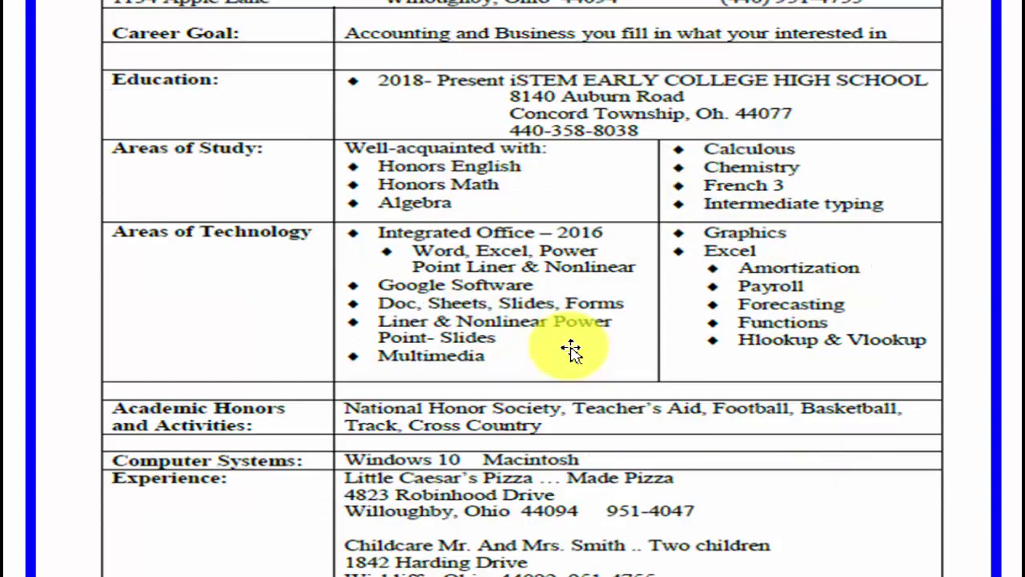
scroll(572, 350, down, 1)
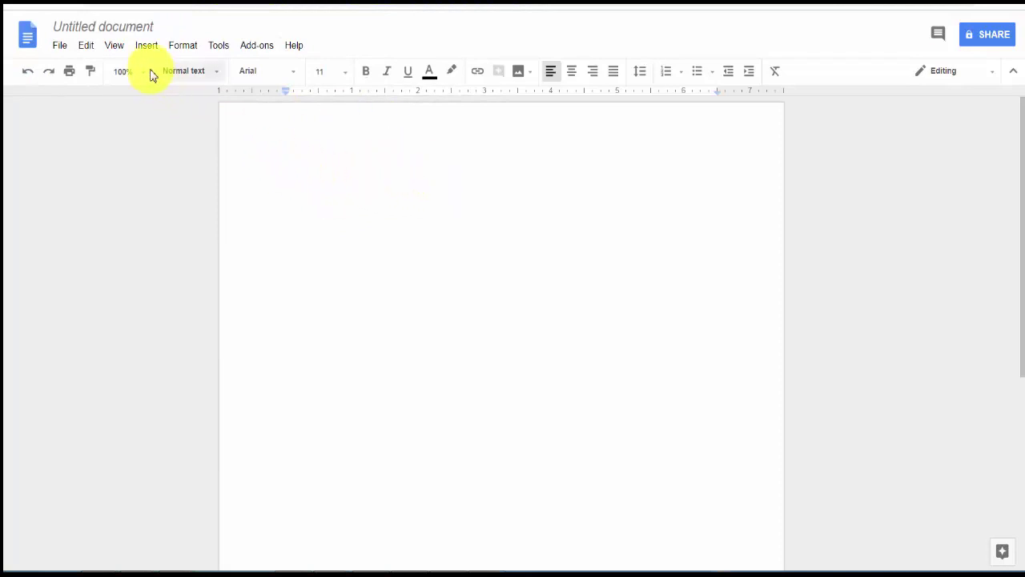
click(141, 45)
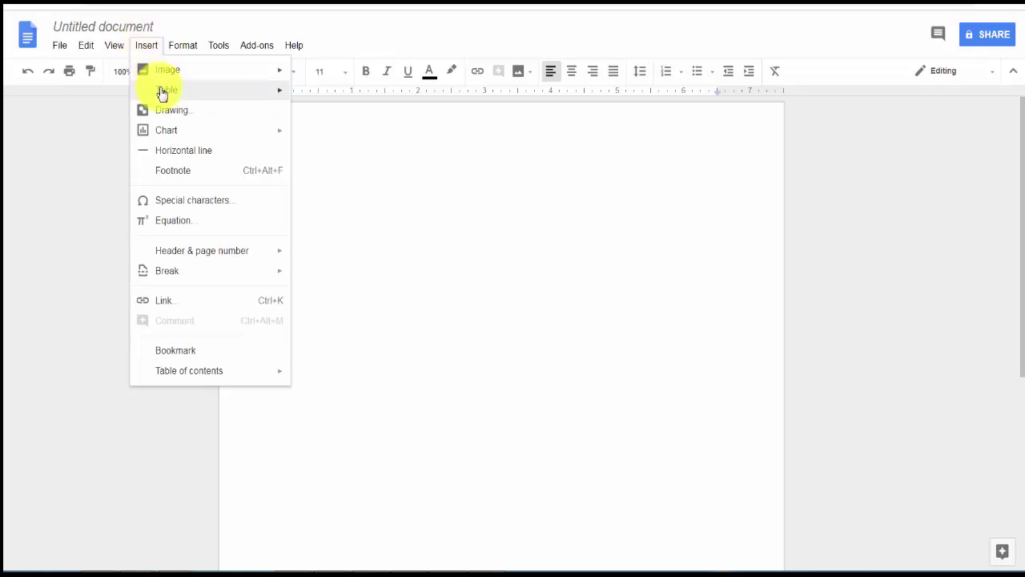
mouse_move(165, 94)
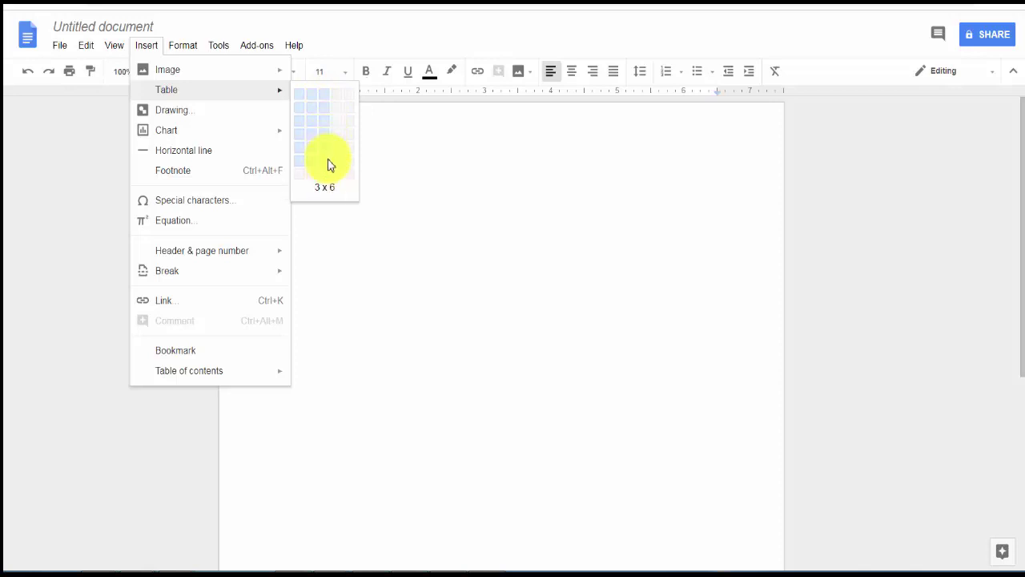
click(327, 164)
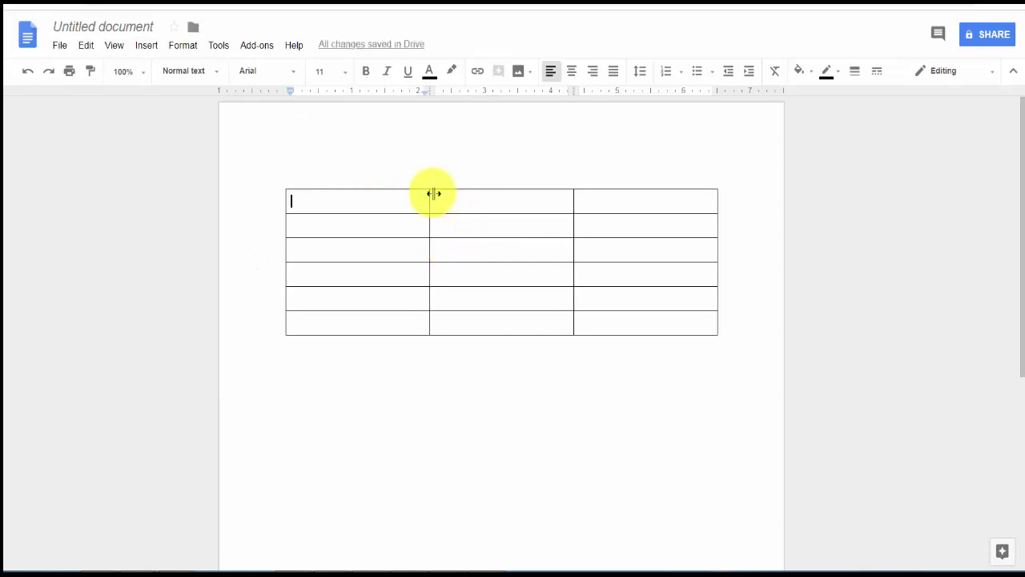
Merge the three cells of the table's first row into one.
drag(403, 200, 606, 207)
right_click(607, 207)
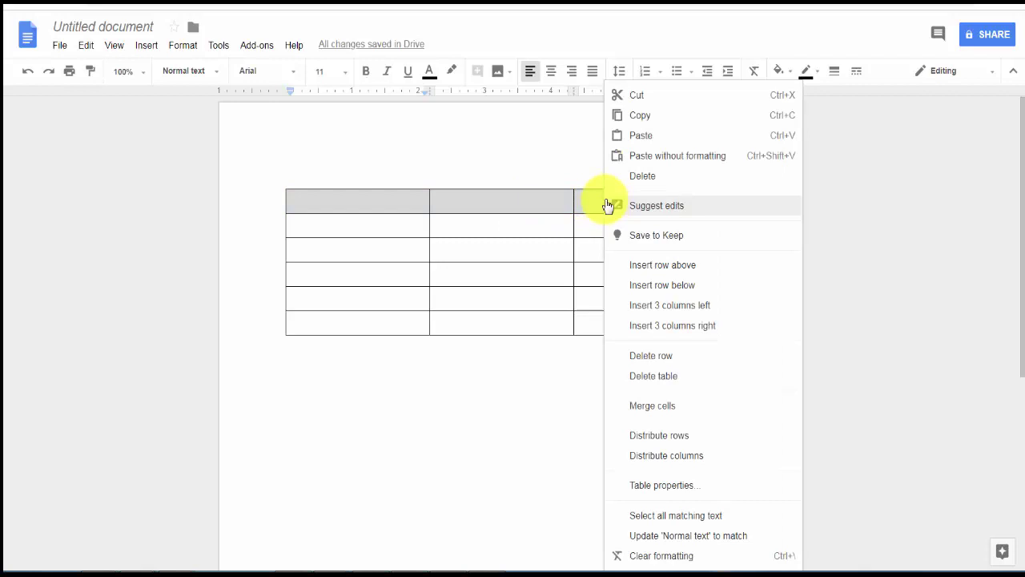
click(649, 407)
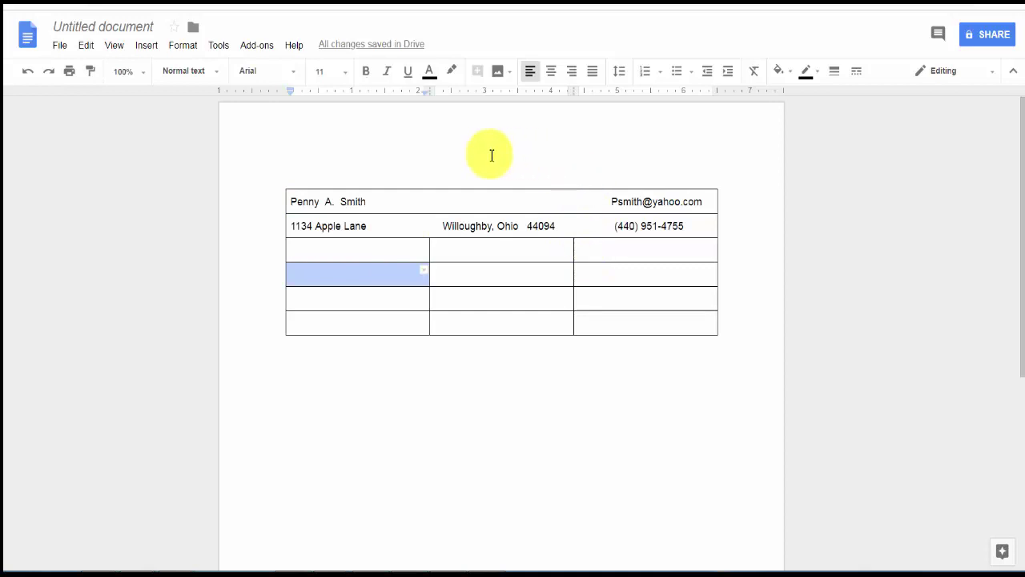
Merge the second and third cells of the table's fourth row.
click(410, 277)
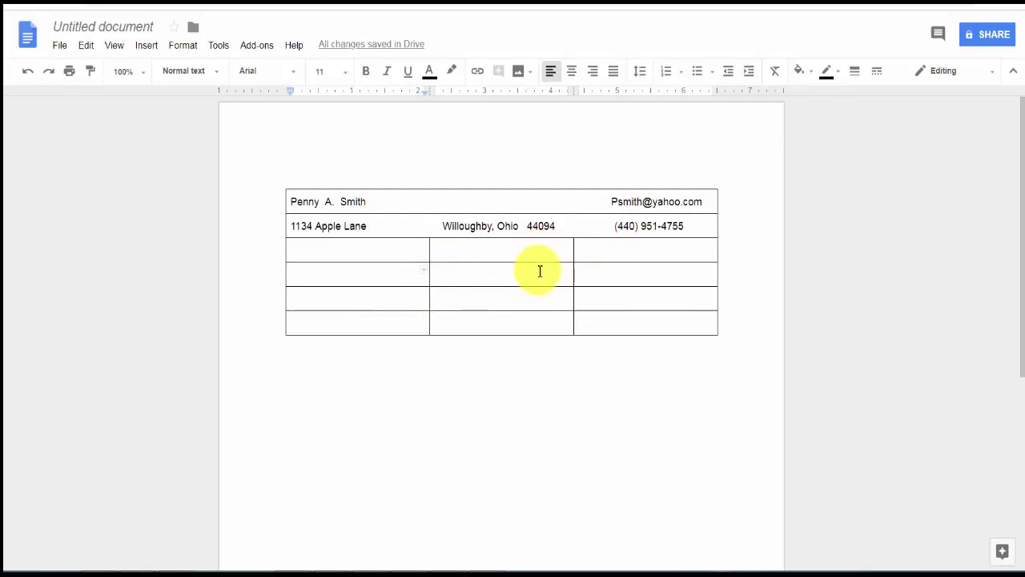
drag(486, 278, 595, 278)
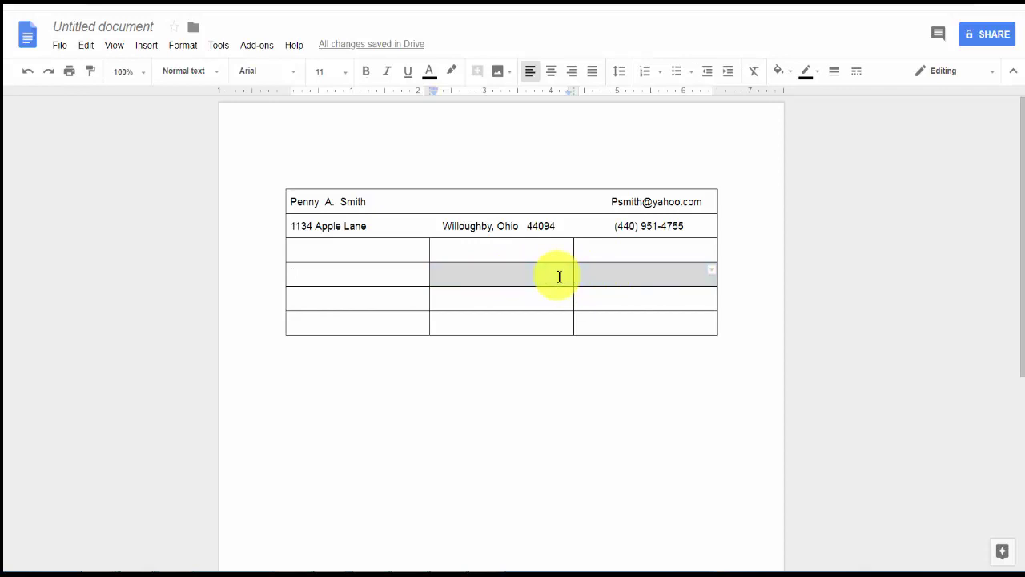
right_click(559, 276)
click(602, 416)
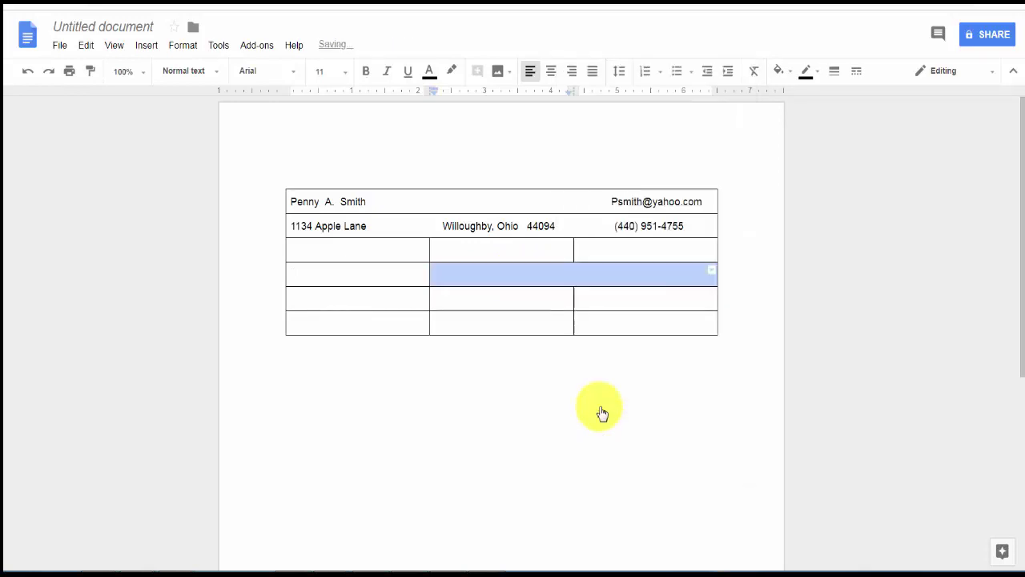
Fill the last three rows with the headings Education, Areas of Study and Areas of Technology and their bulleted resume entries.
click(395, 274)
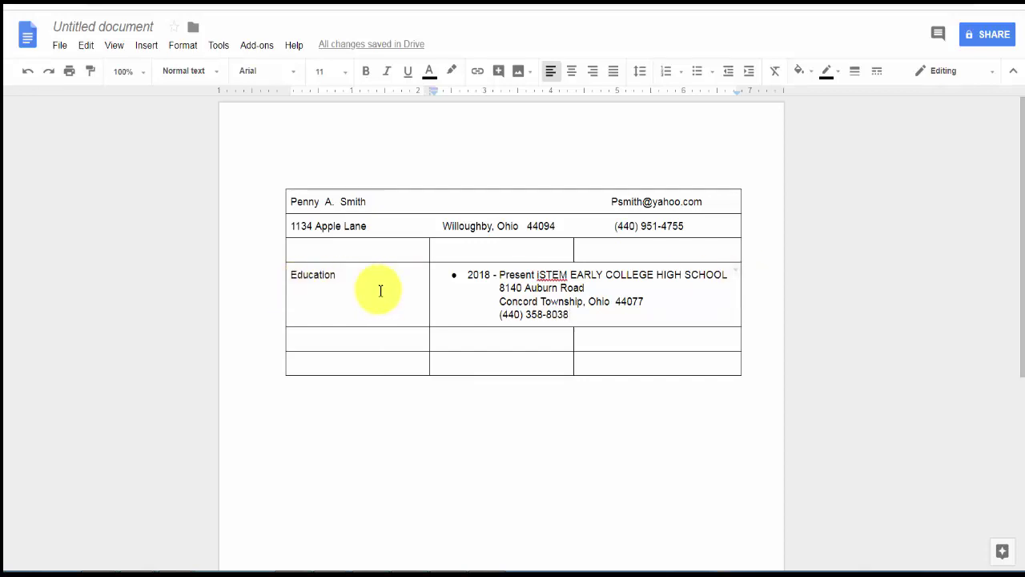
double_click(363, 338)
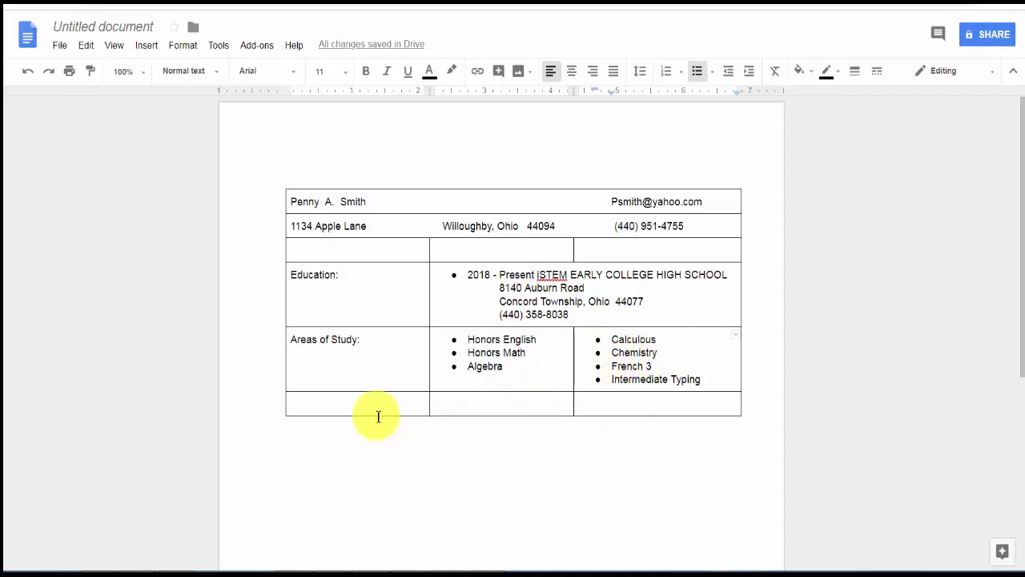
drag(329, 403, 328, 400)
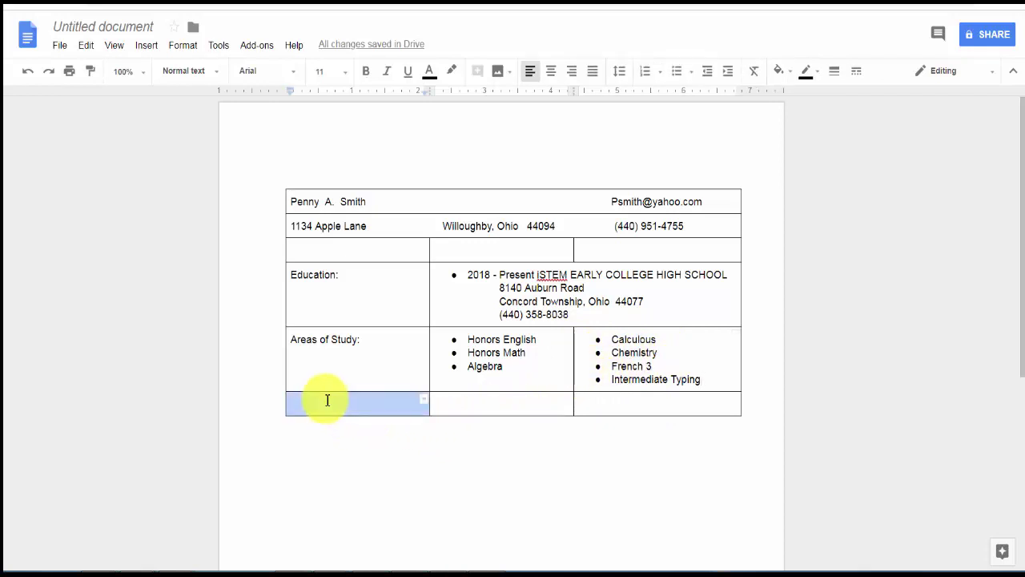
click(326, 399)
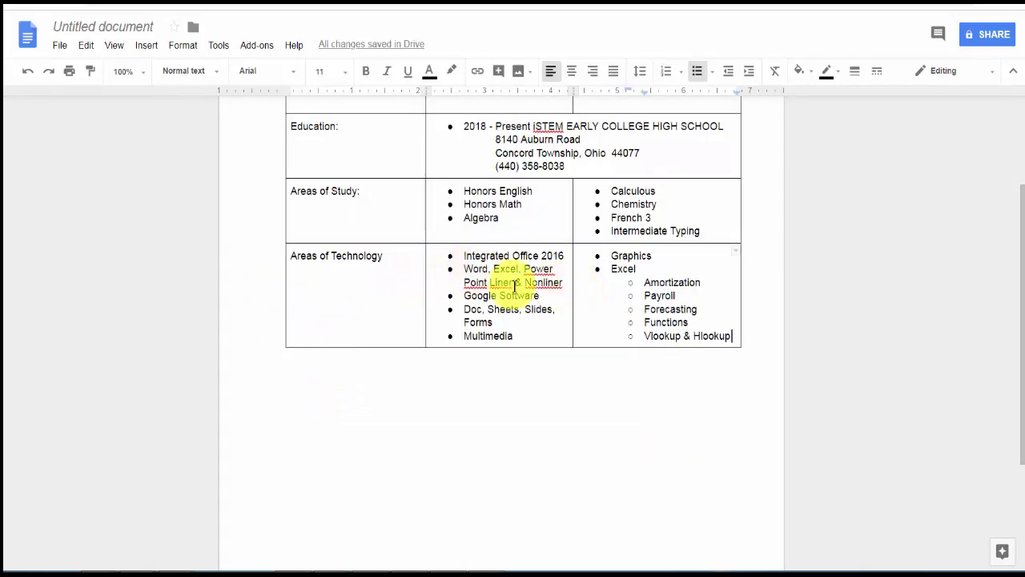
Narrow the table's first column slightly and insert a row below the Areas of Technology row.
drag(426, 288, 414, 289)
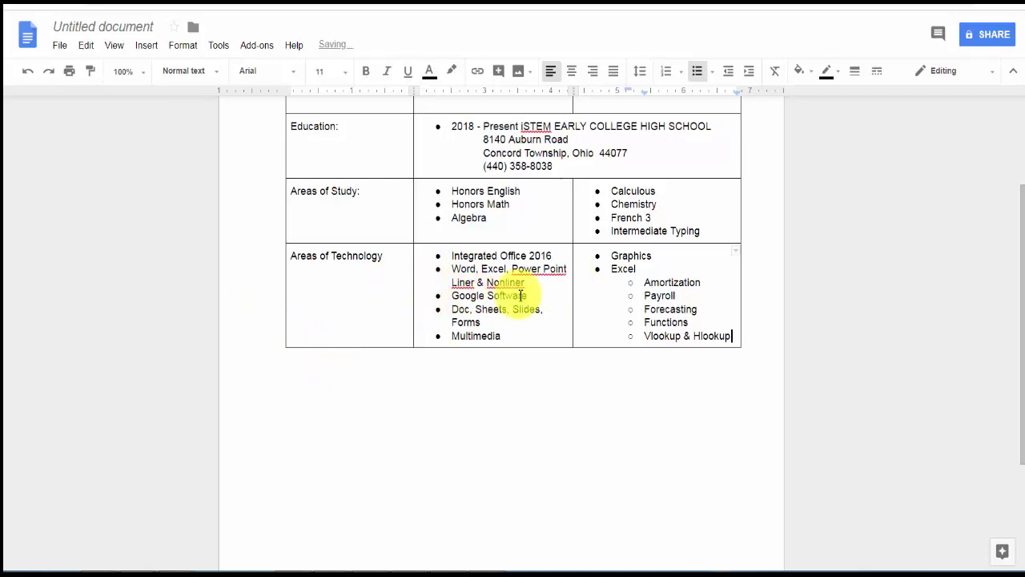
click(736, 336)
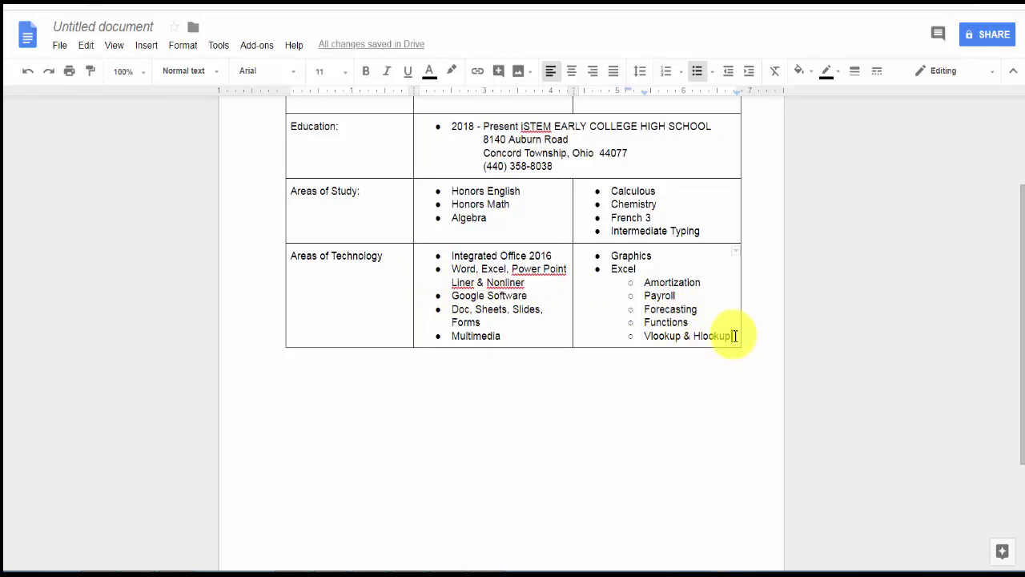
right_click(735, 336)
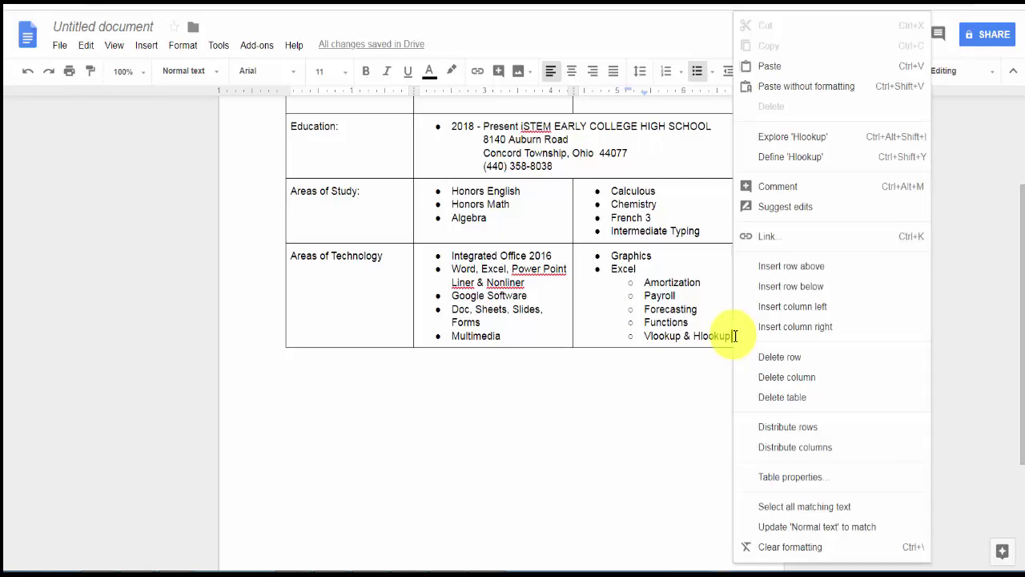
click(789, 293)
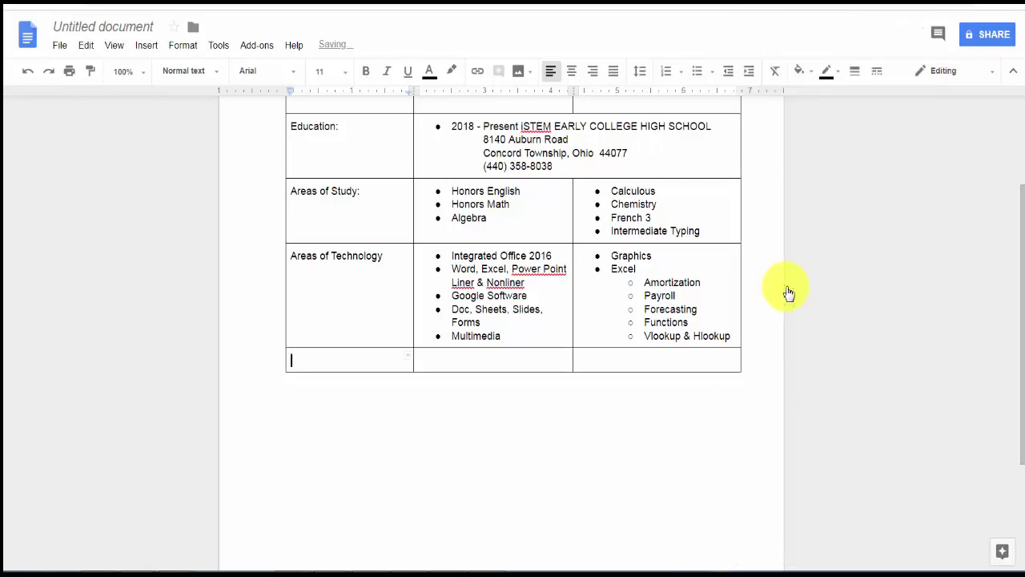
Add two more empty rows at the end of the table.
double_click(615, 363)
click(618, 362)
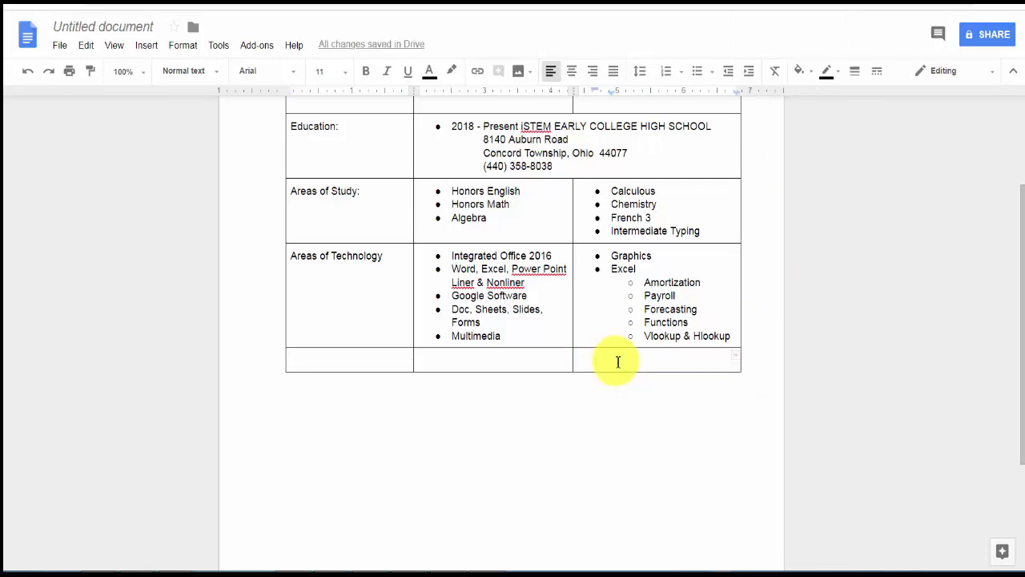
key(Tab)
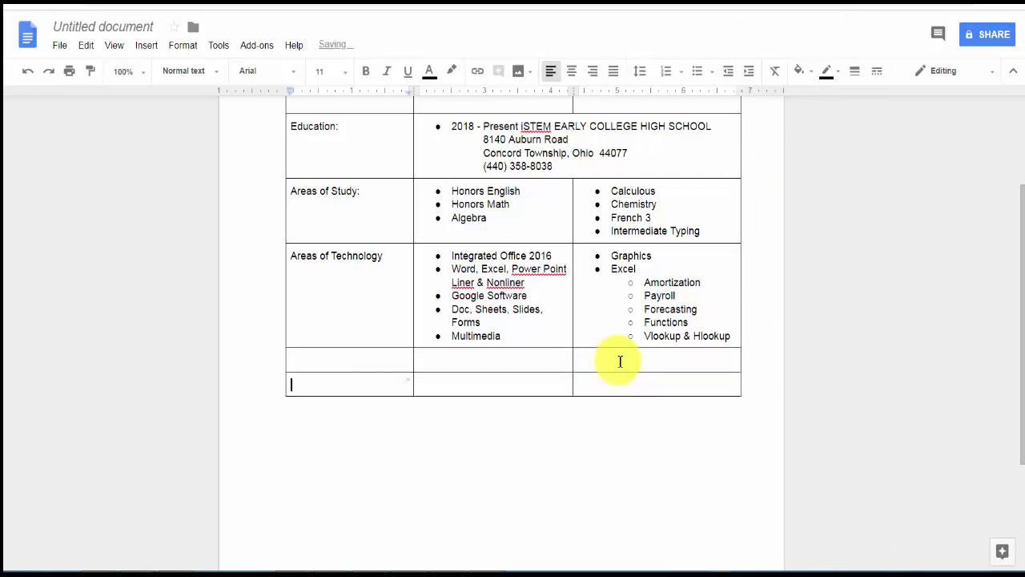
double_click(618, 385)
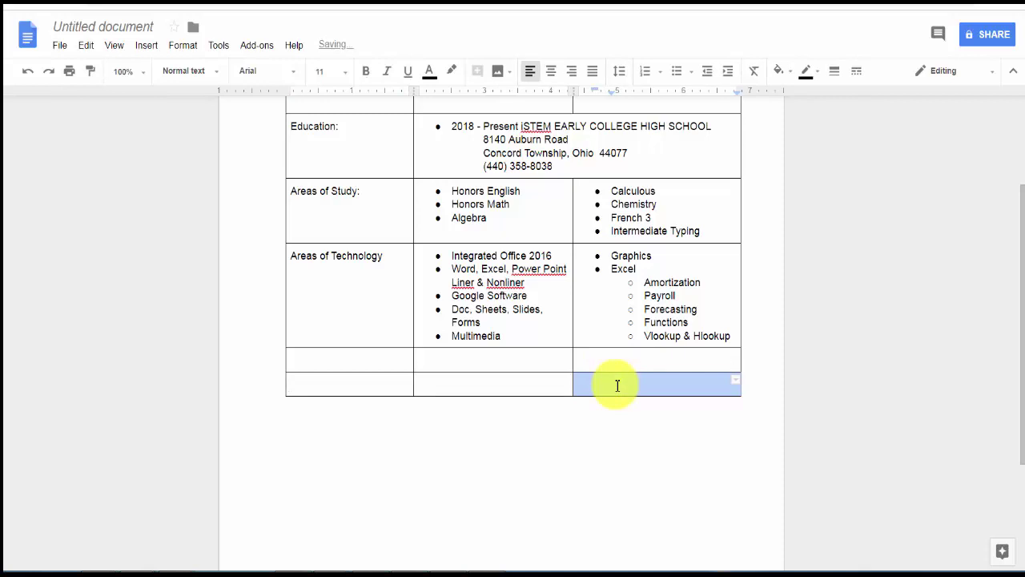
key(Tab)
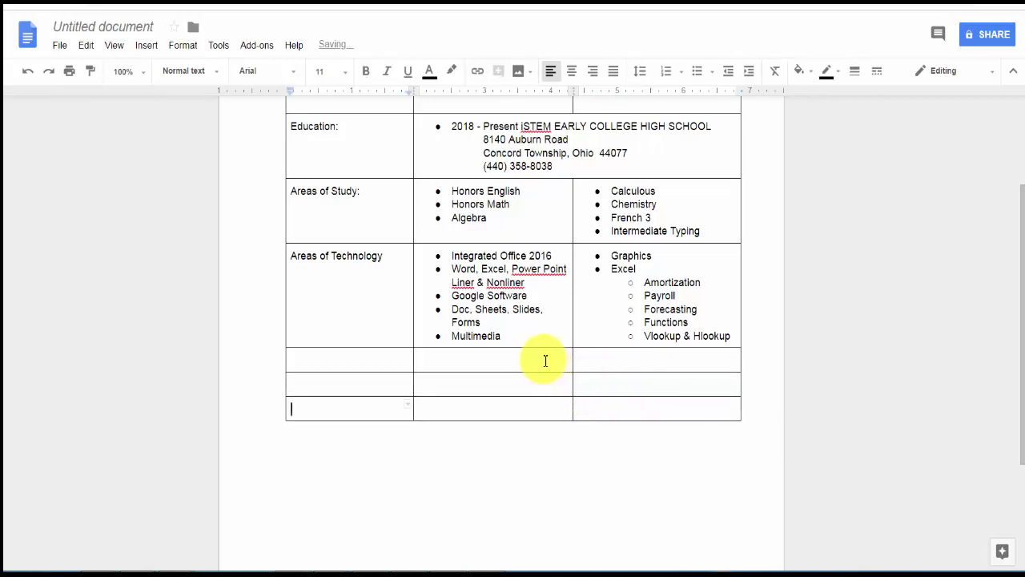
Merge the second and third cells of the empty row directly below Areas of Technology.
double_click(489, 361)
drag(489, 362, 632, 362)
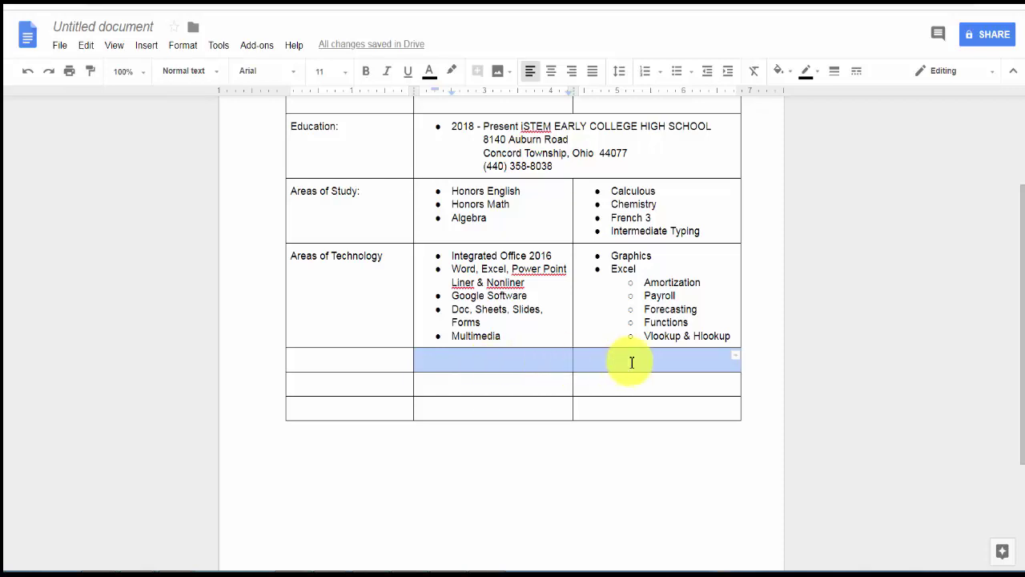
right_click(632, 362)
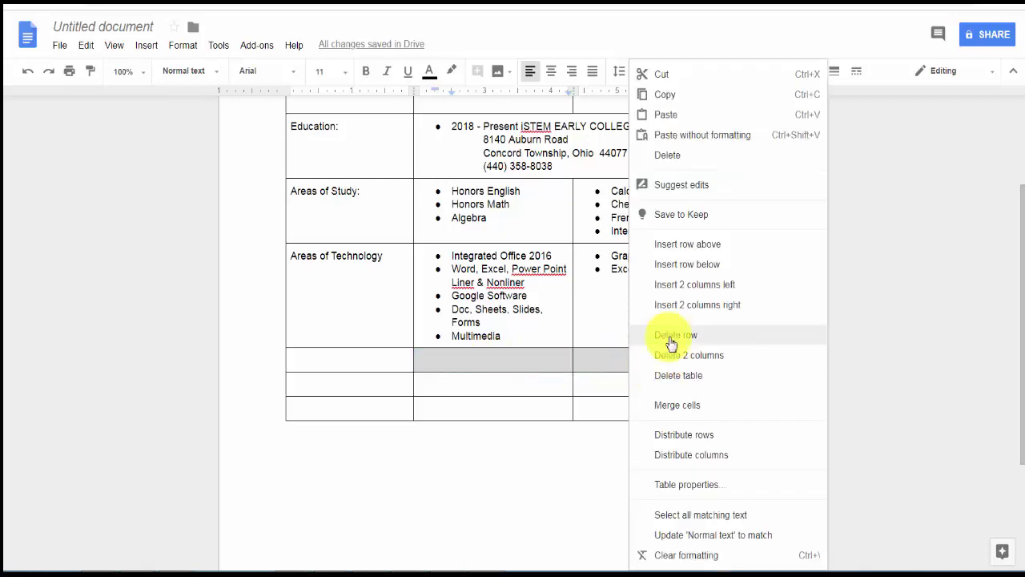
click(673, 405)
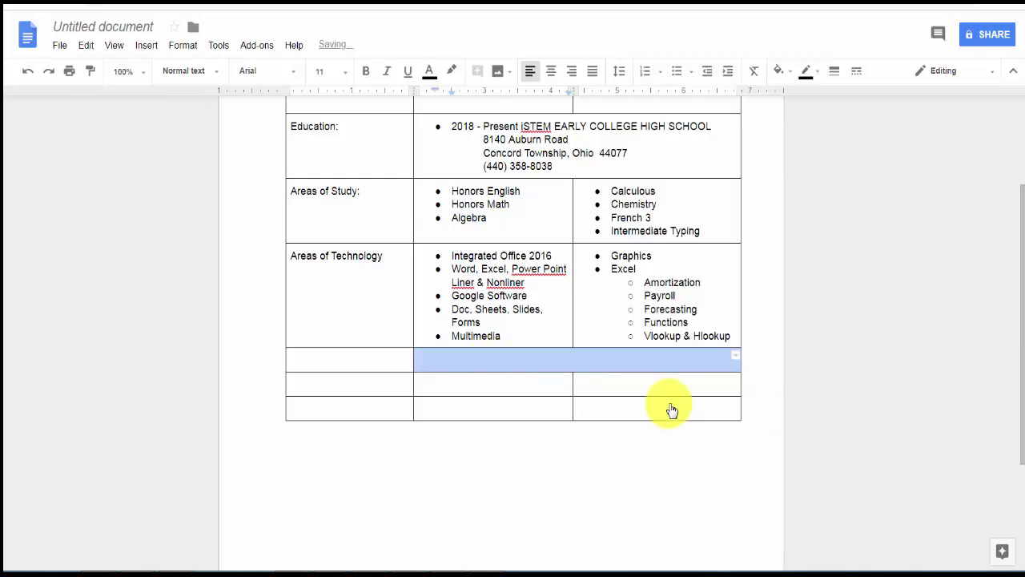
click(584, 448)
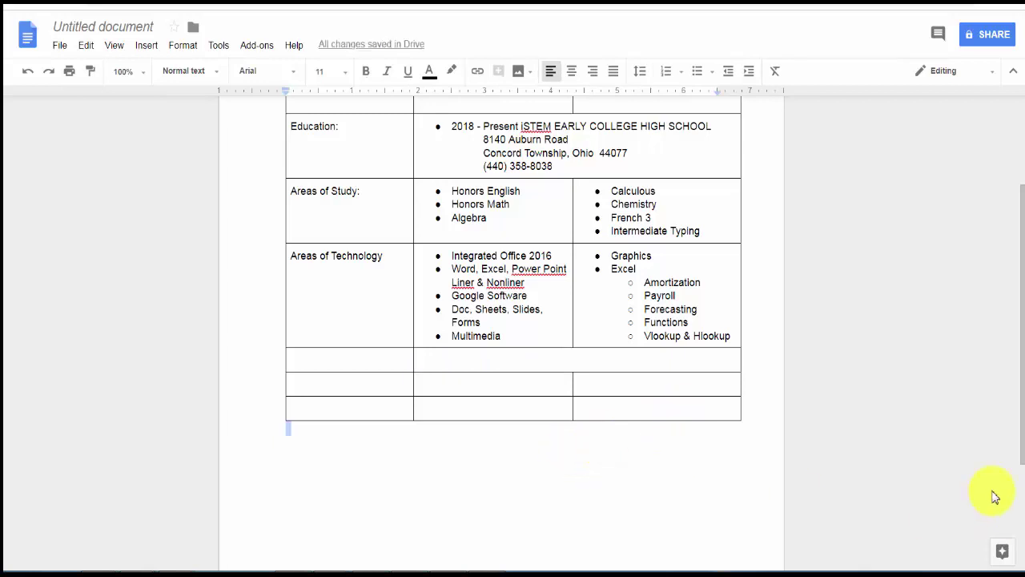
click(364, 386)
click(364, 387)
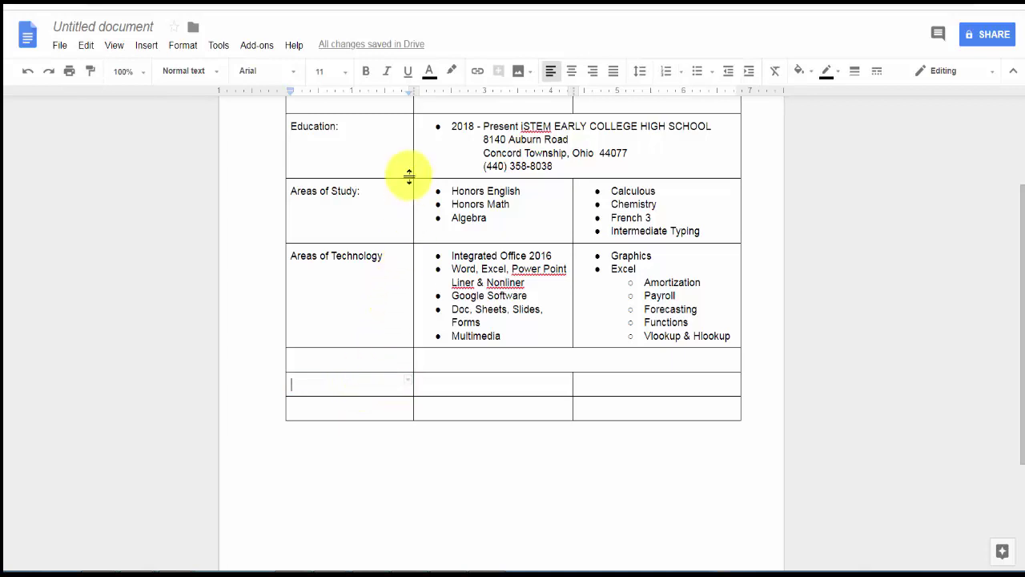
Select the whole table and set its border color to white in the table properties.
scroll(412, 197, up, 3)
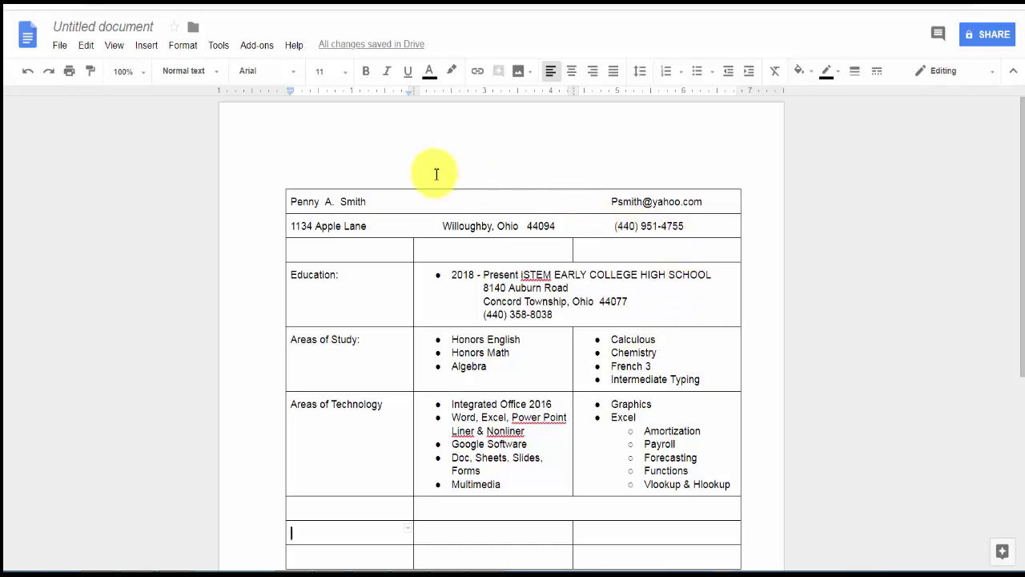
drag(393, 197, 646, 559)
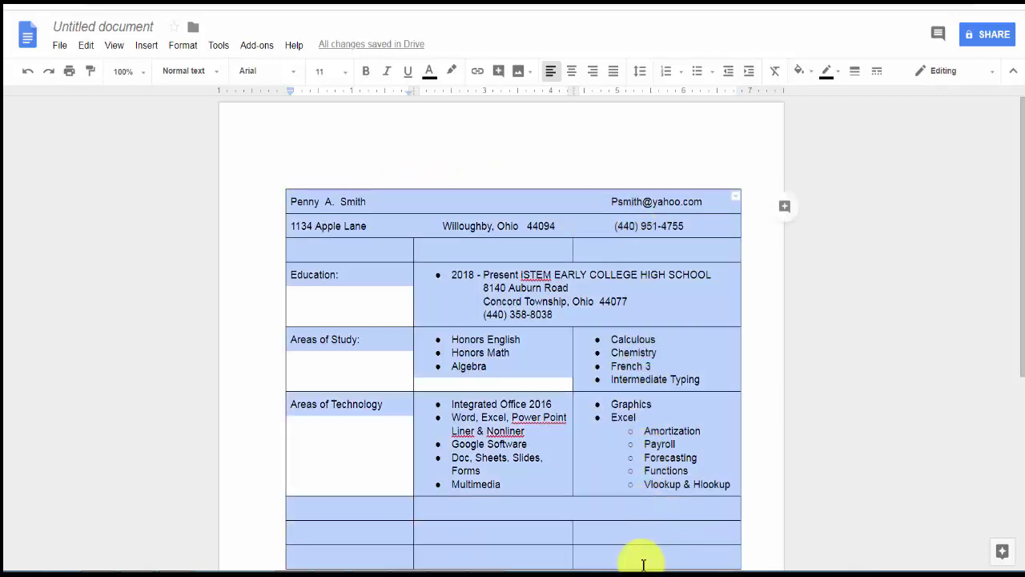
right_click(581, 469)
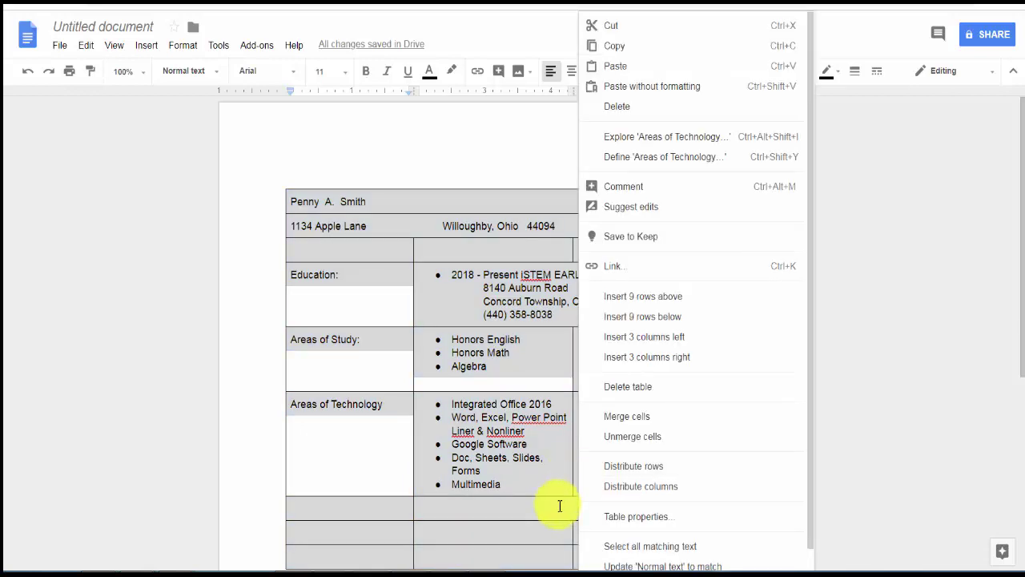
click(619, 519)
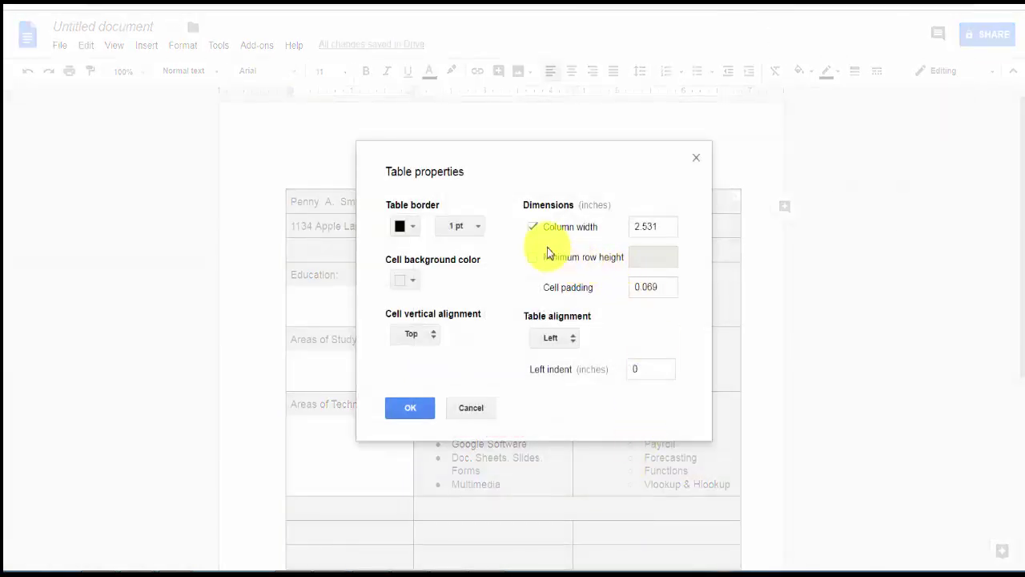
click(416, 232)
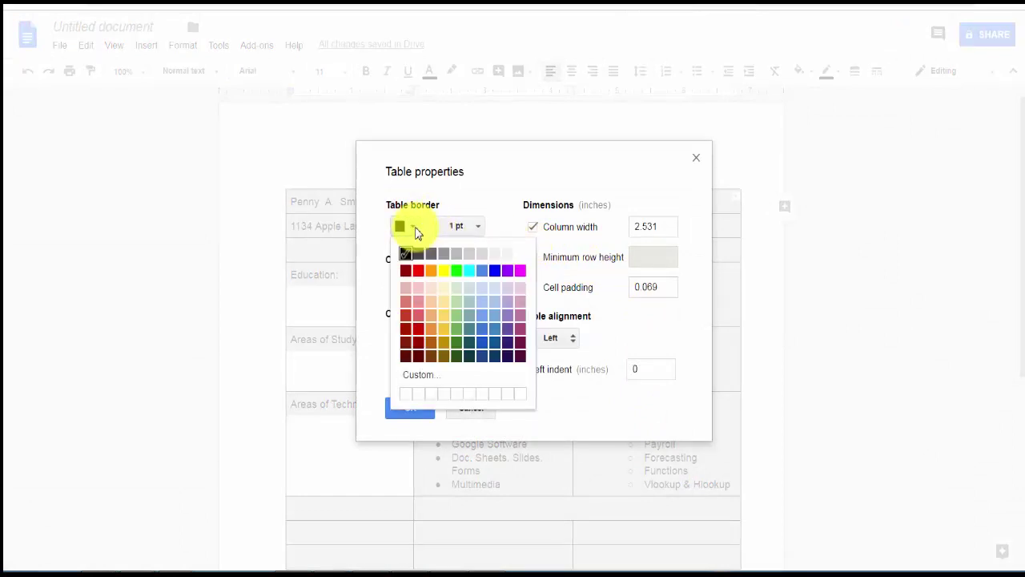
click(521, 255)
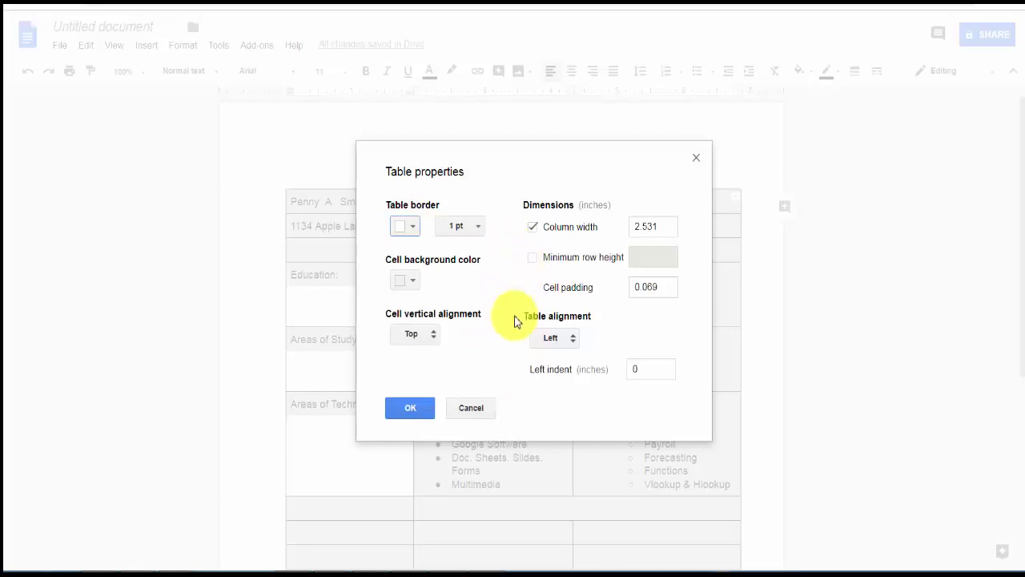
click(410, 406)
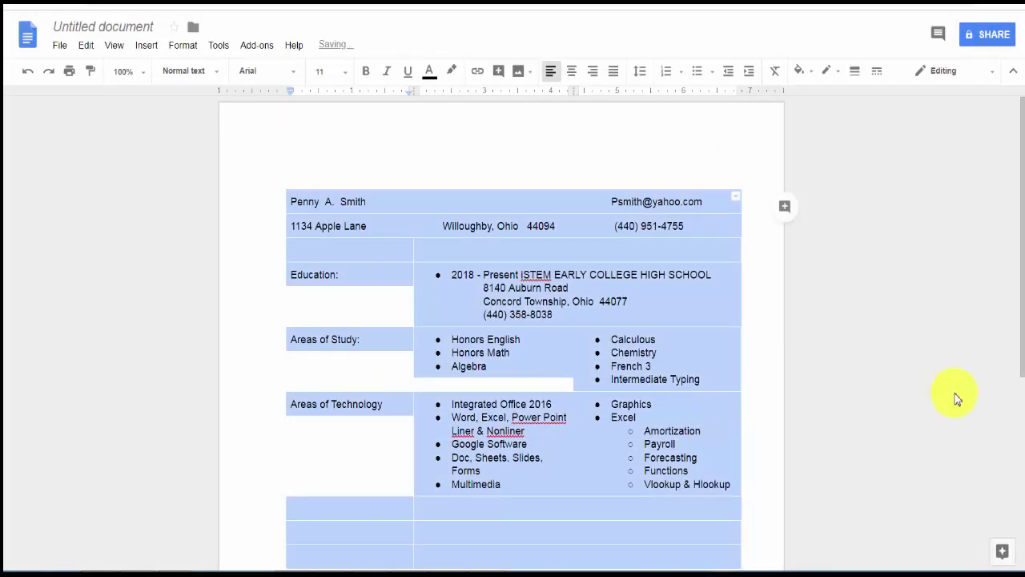
click(964, 398)
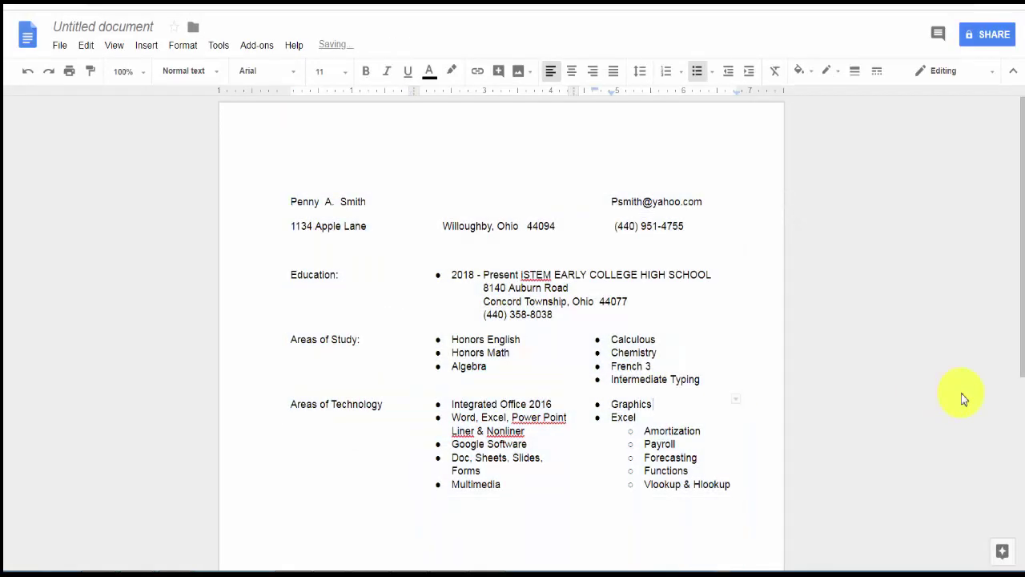
Undo the white border color on the resume table.
click(27, 74)
click(783, 344)
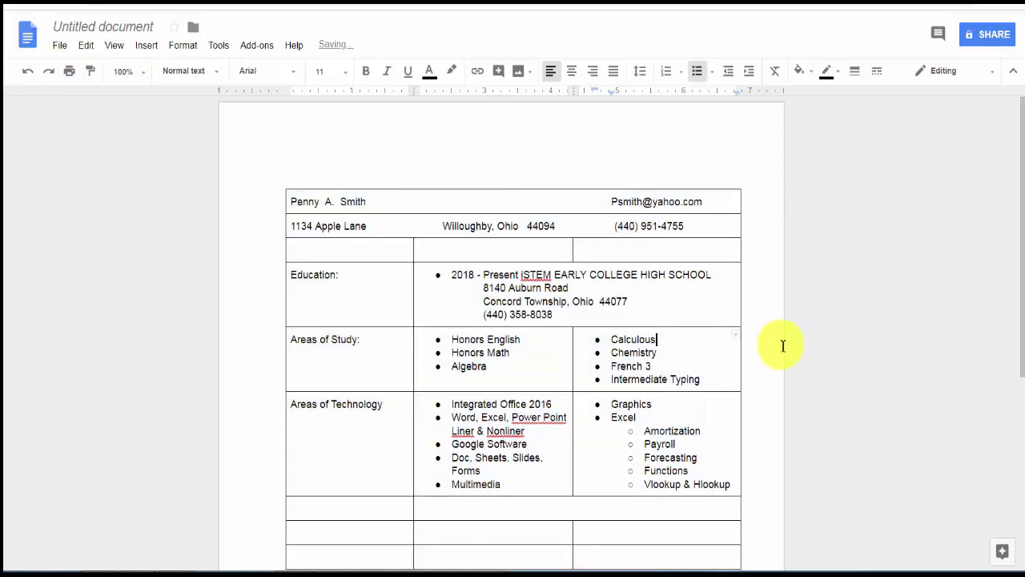
Set the completed resume table's border color to white in the table properties and check the whole page.
scroll(746, 318, down, 4)
scroll(710, 295, up, 3)
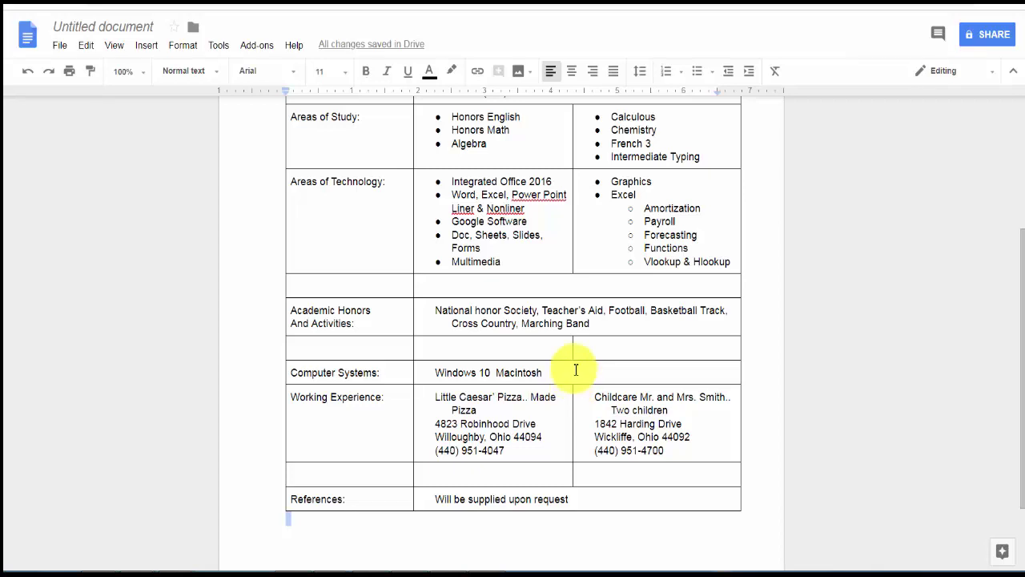
scroll(575, 369, up, 3)
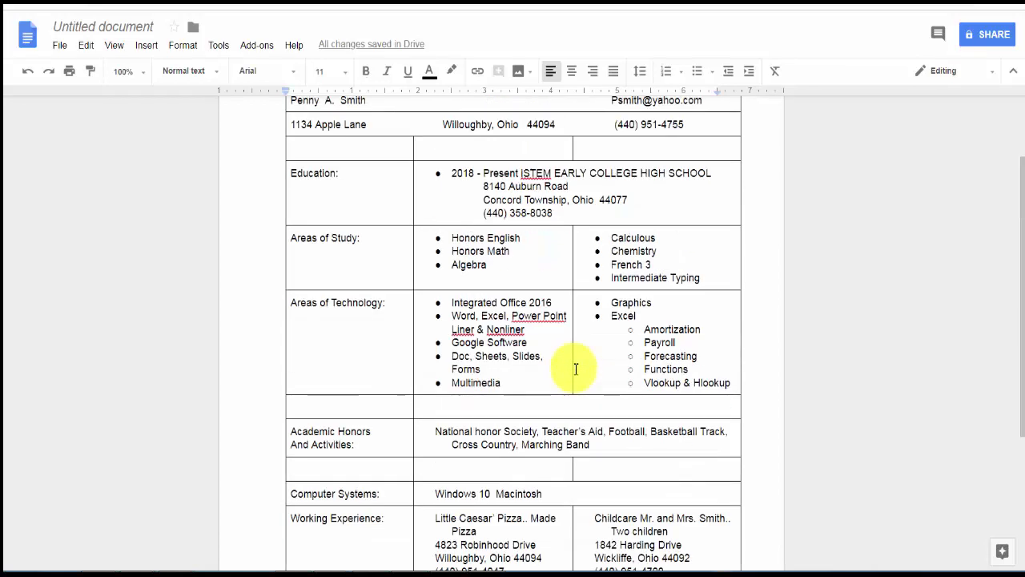
scroll(575, 364, down, 2)
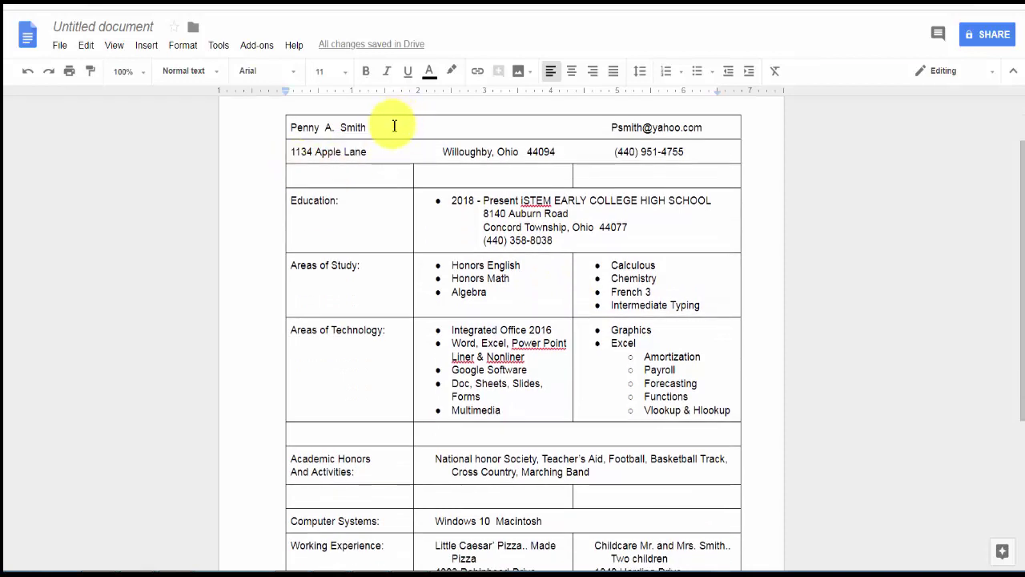
right_click(393, 126)
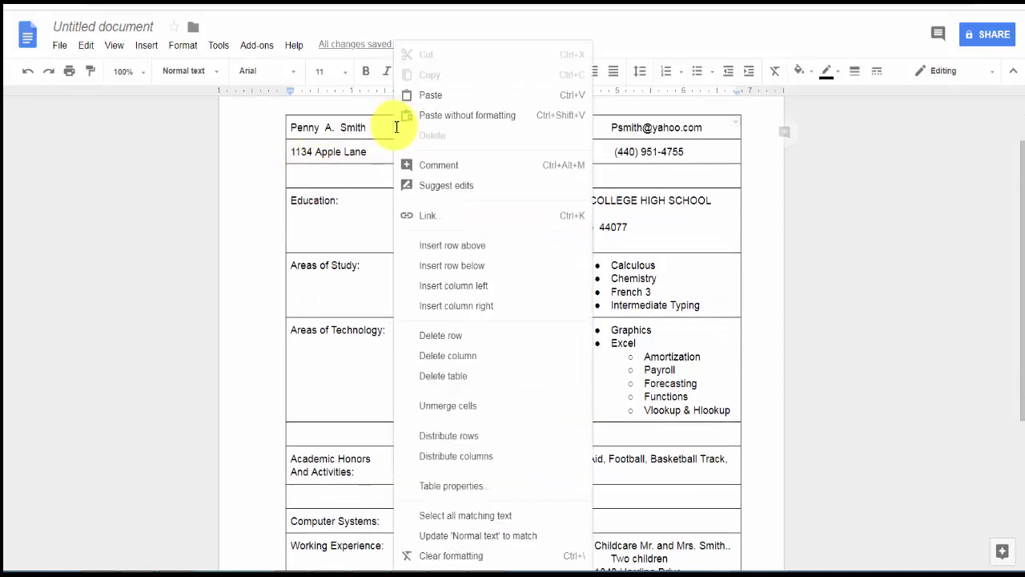
click(470, 492)
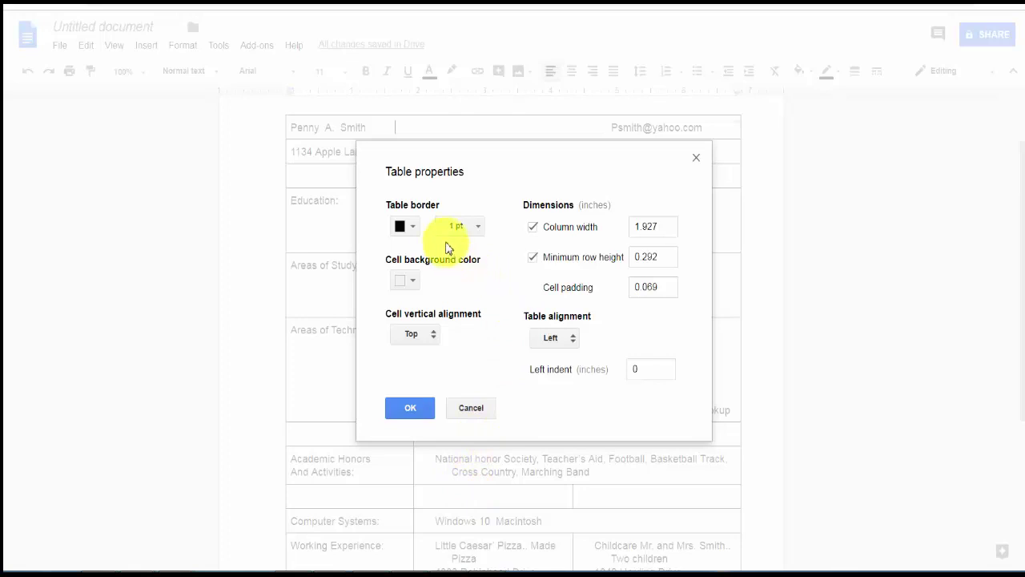
click(415, 227)
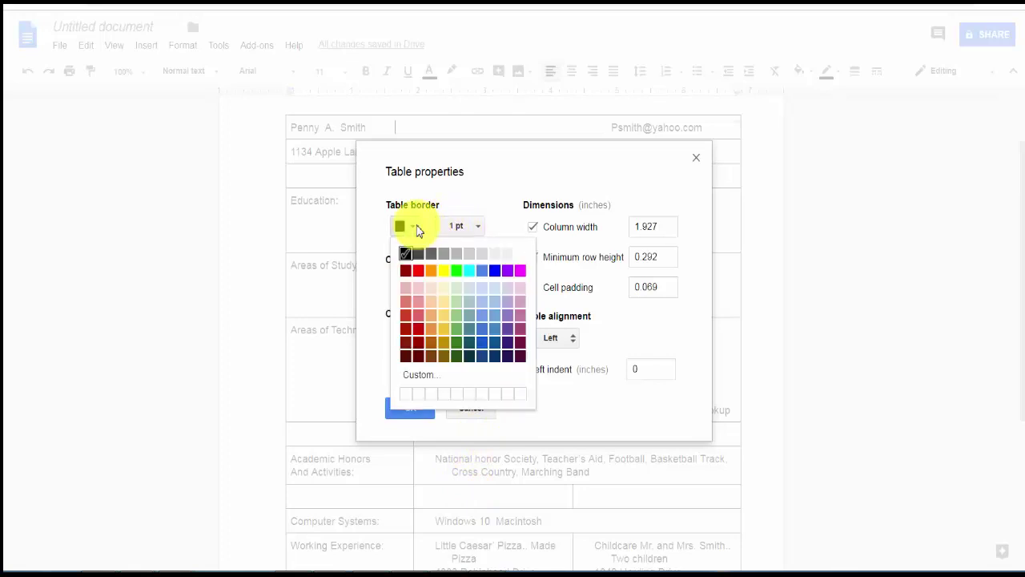
click(521, 254)
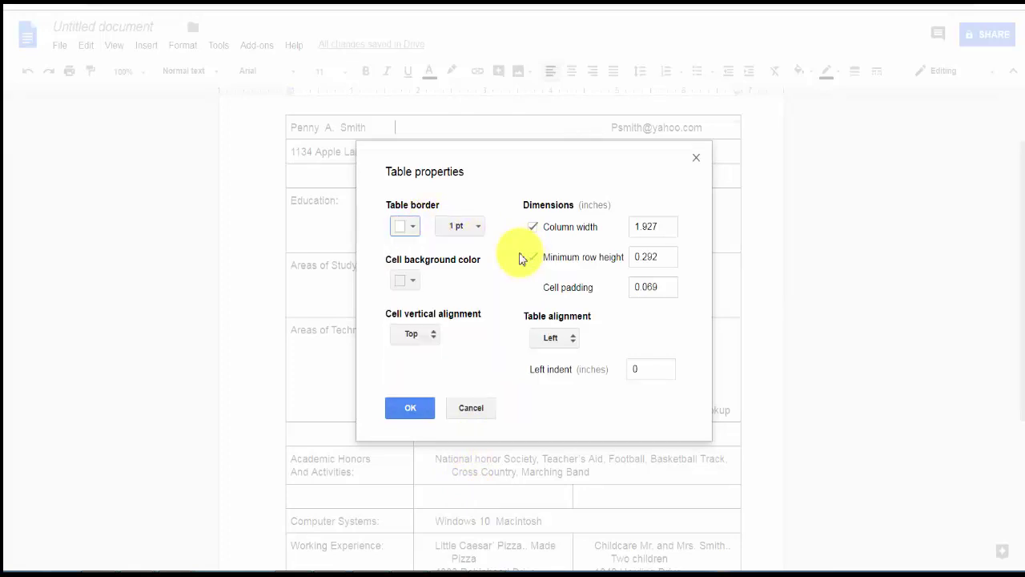
click(415, 414)
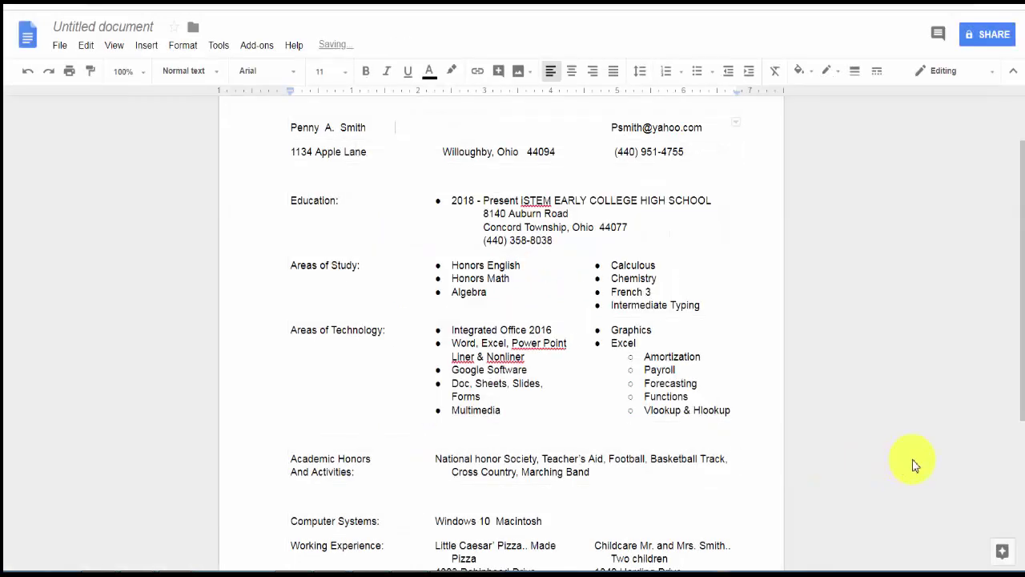
scroll(913, 459, down, 5)
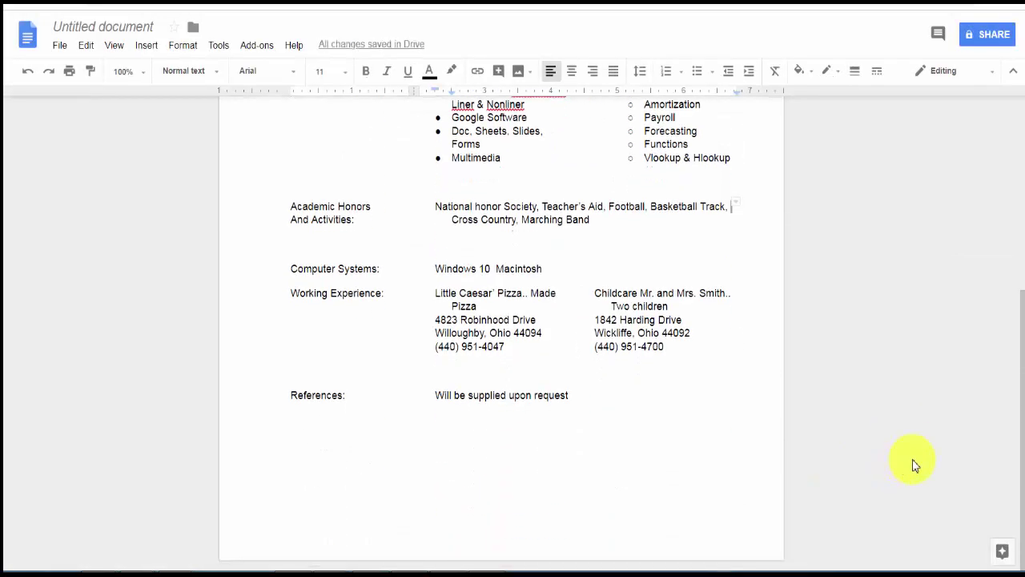
scroll(913, 463, up, 5)
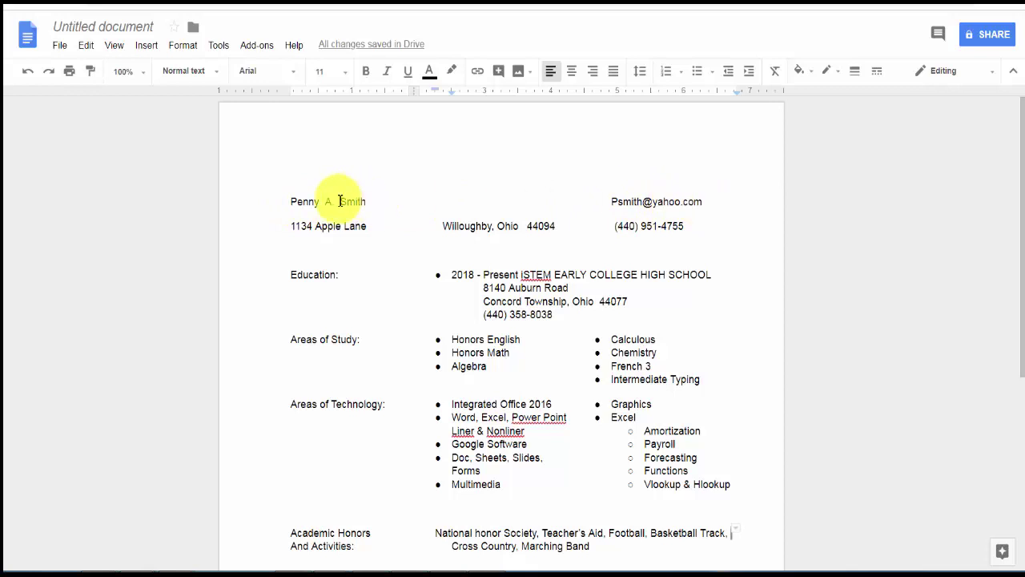
Underline the full name and e-mail row and the address and phone row at the top of the resume.
key(ctrl+z)
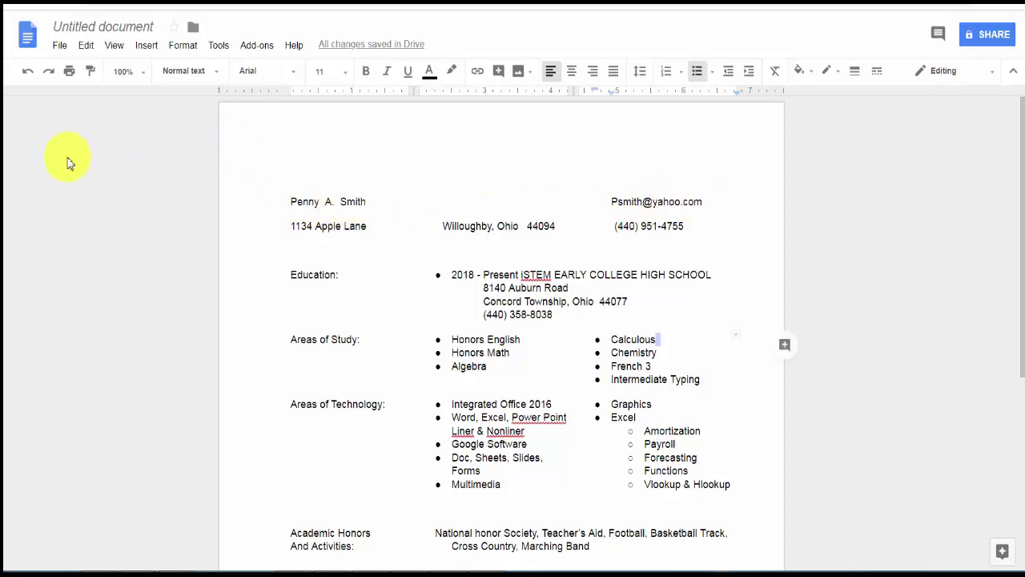
drag(287, 201, 712, 201)
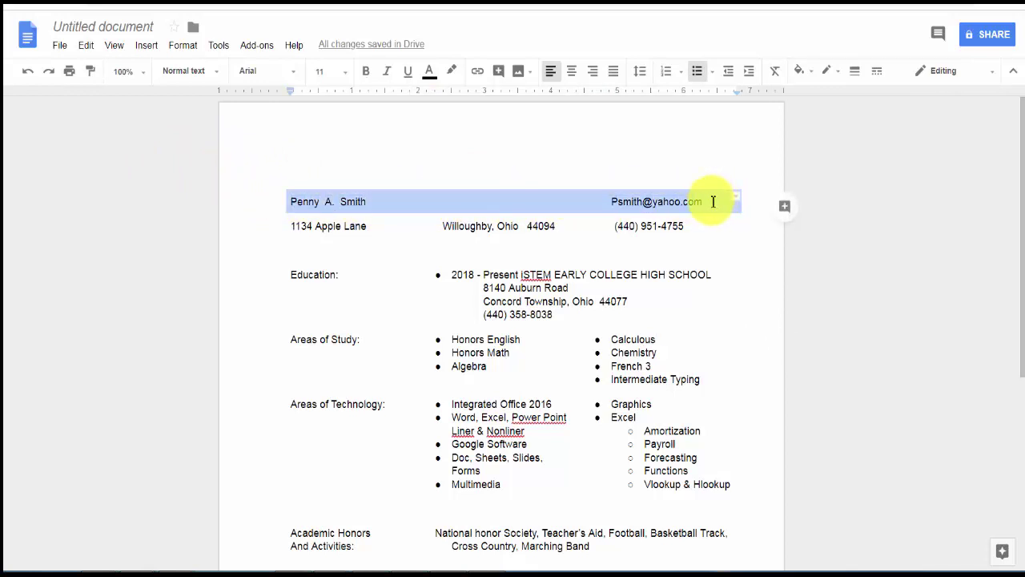
click(408, 74)
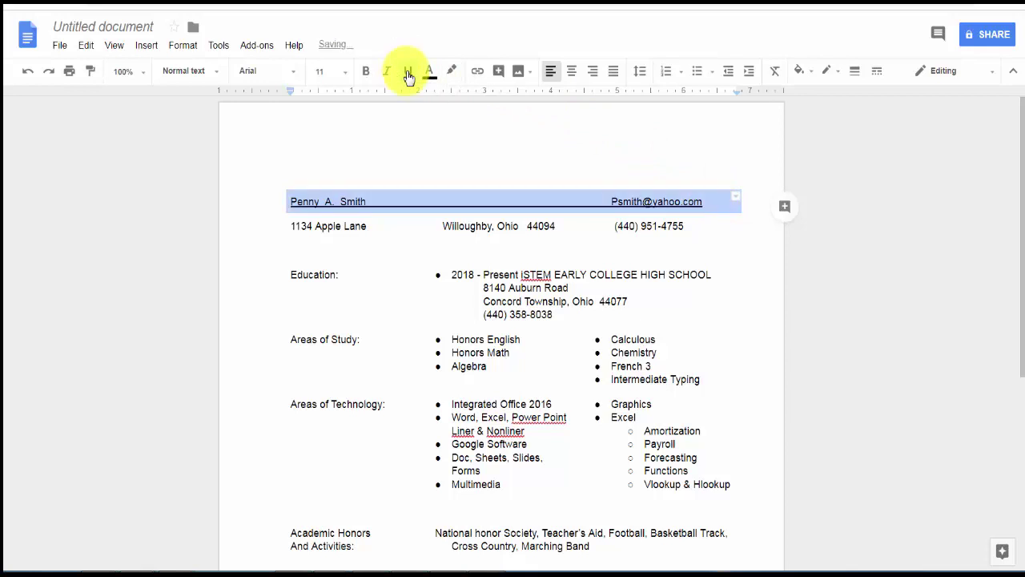
click(293, 226)
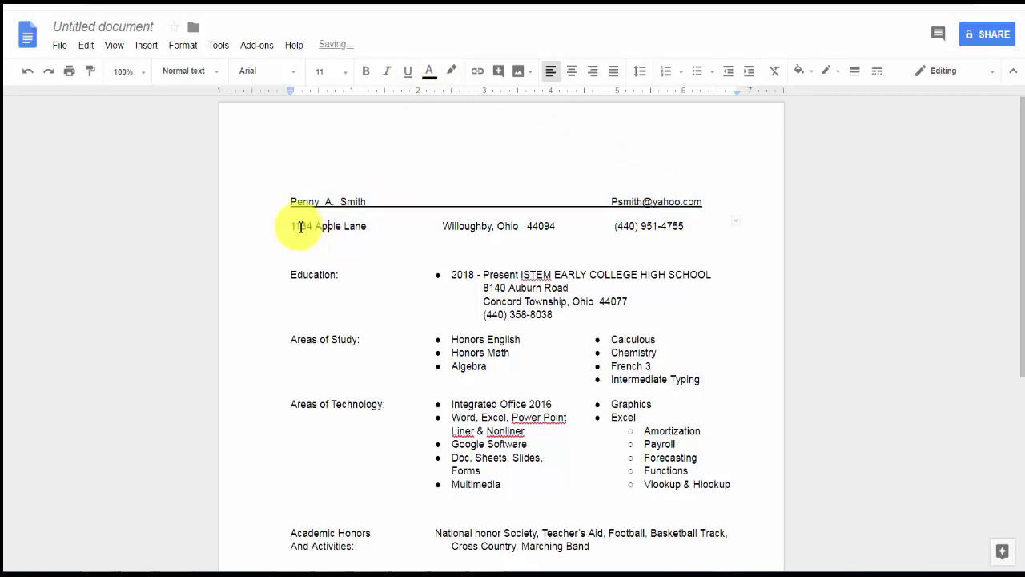
drag(289, 226, 704, 222)
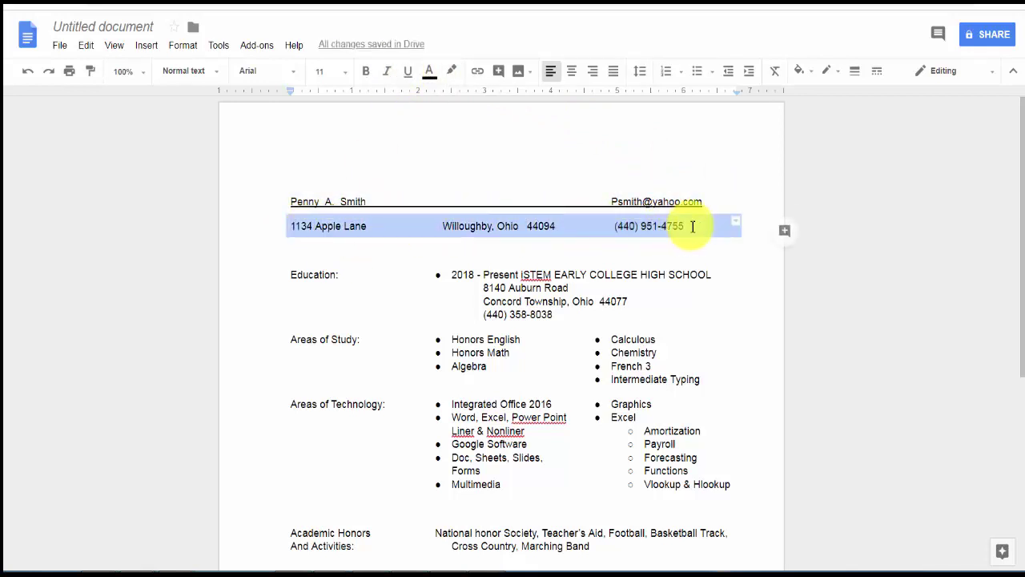
click(409, 74)
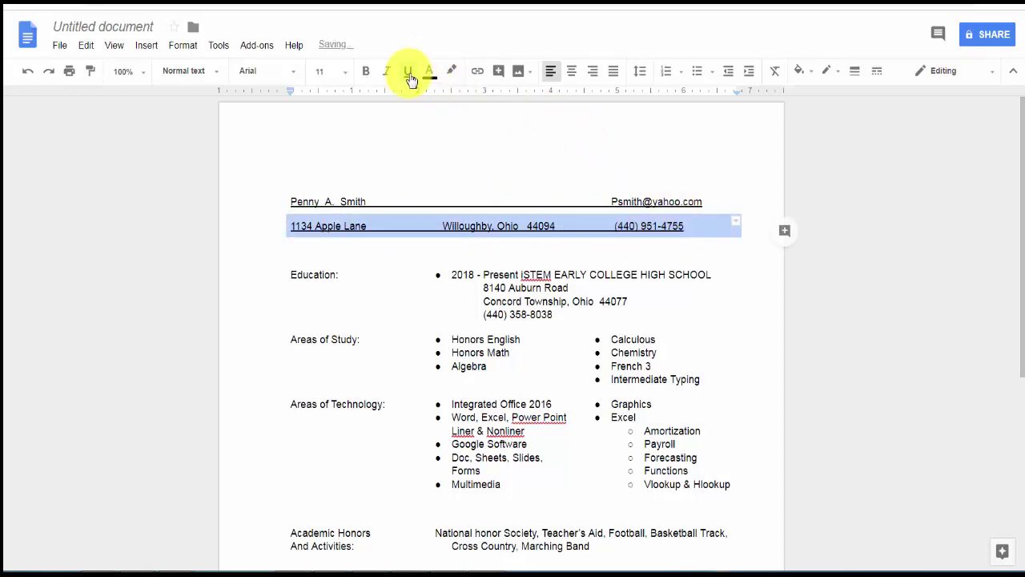
click(781, 419)
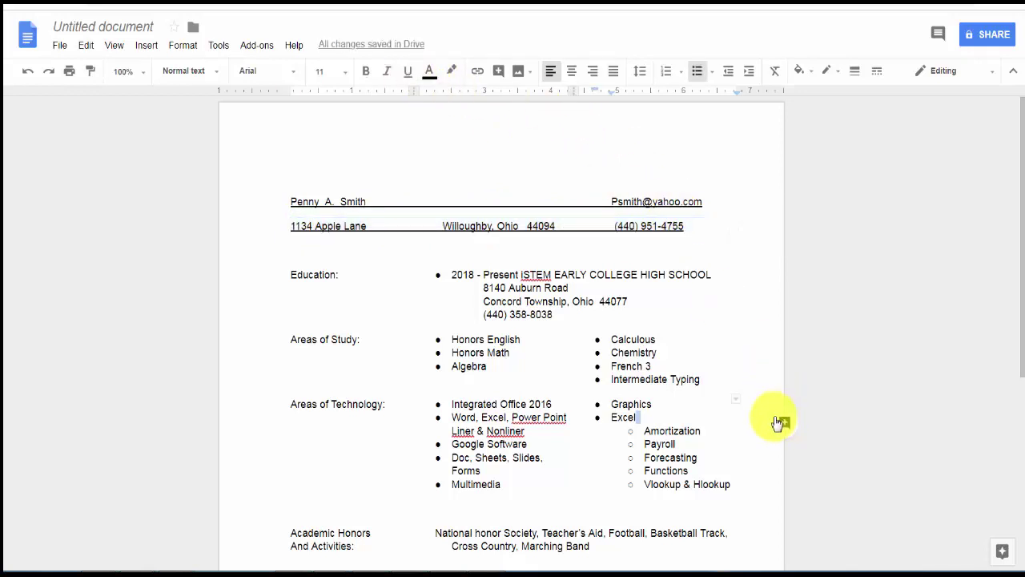
scroll(777, 423, down, 3)
scroll(660, 317, down, 2)
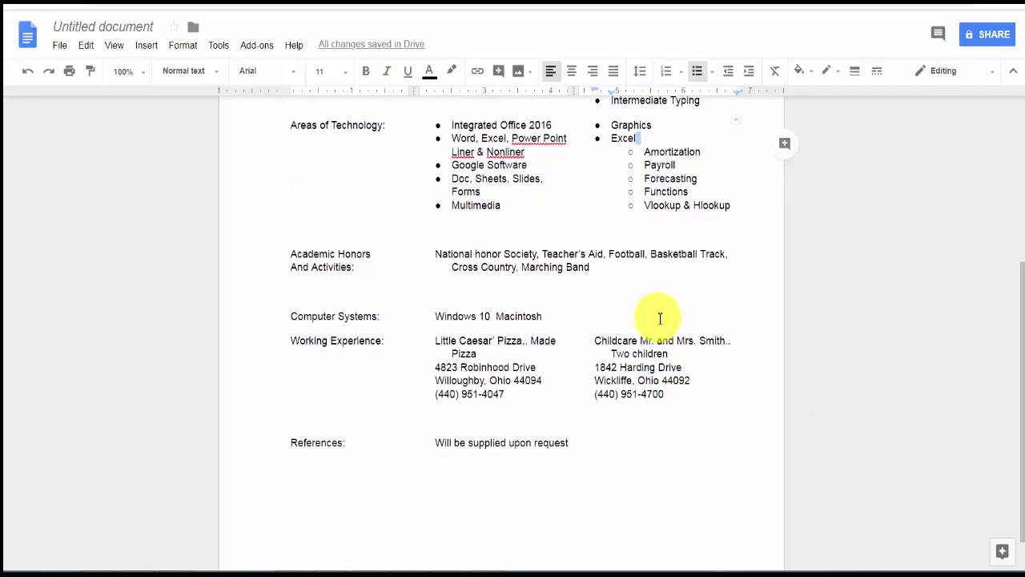
scroll(663, 315, up, 4)
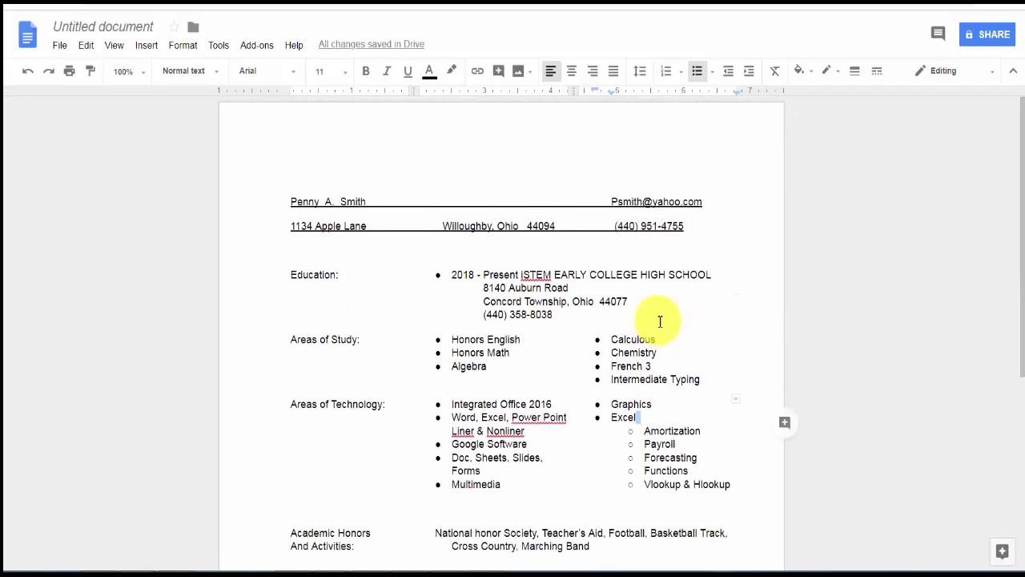